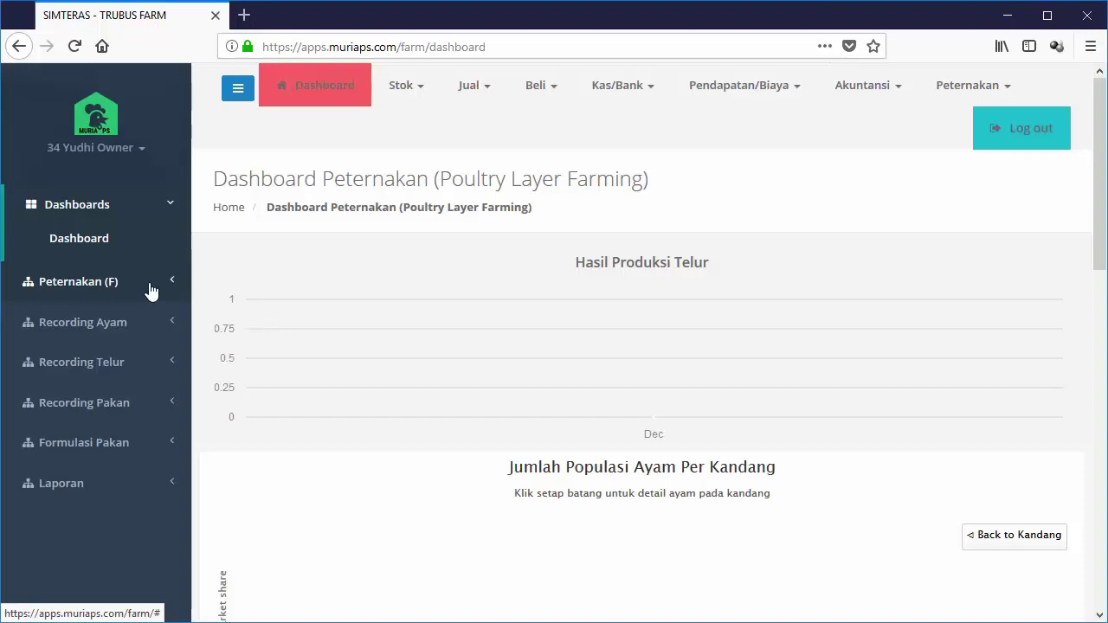
Examine the entries under Peternakan (F), Recording Ayam, Recording Telur, Recording Pakan, Formulasi Pakan and Laporan.
left_click(149, 289)
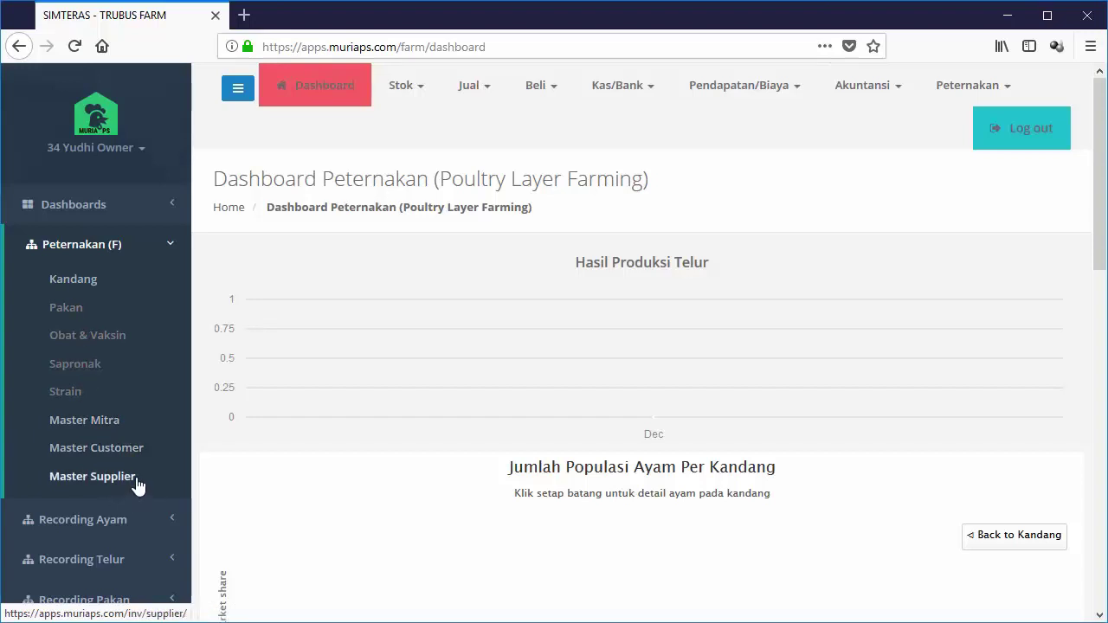
scroll(136, 480, "down", 2)
left_click(91, 327)
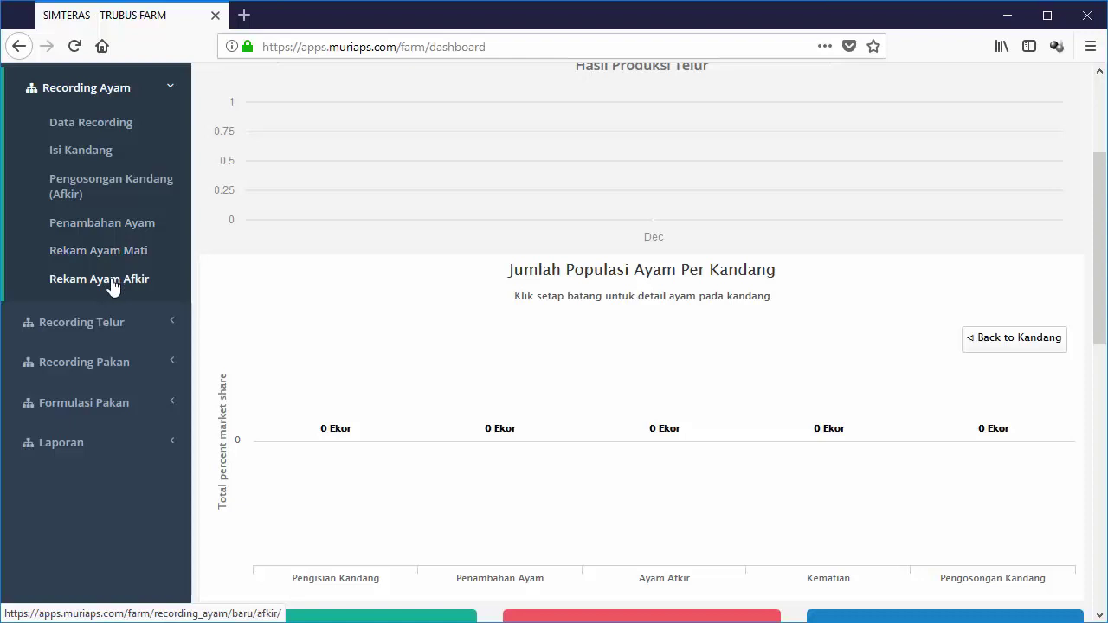
left_click(83, 322)
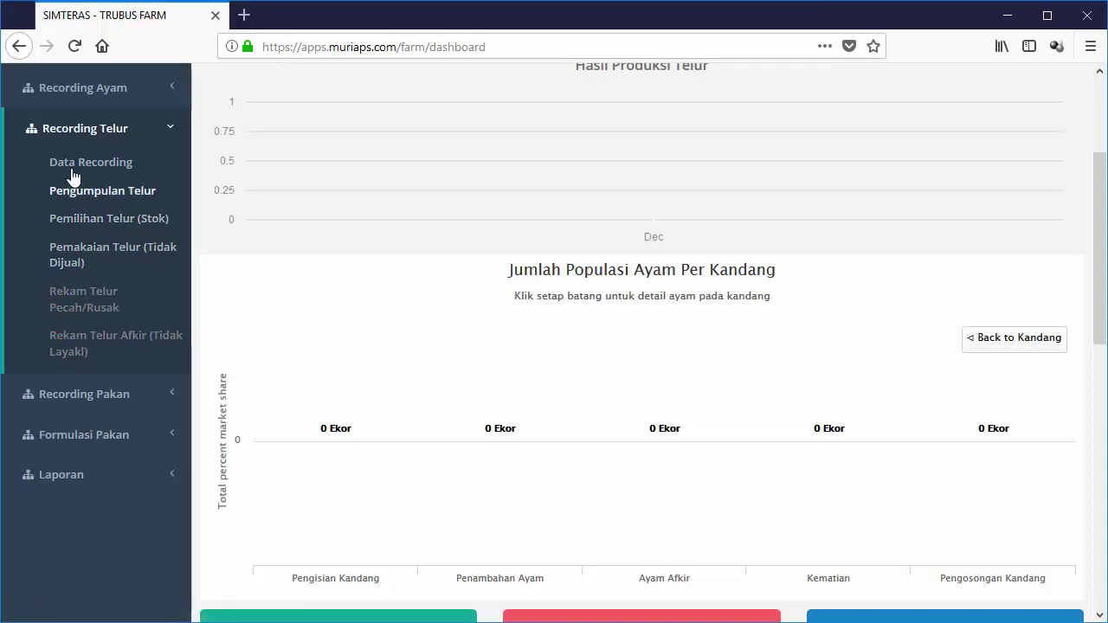
left_click(80, 399)
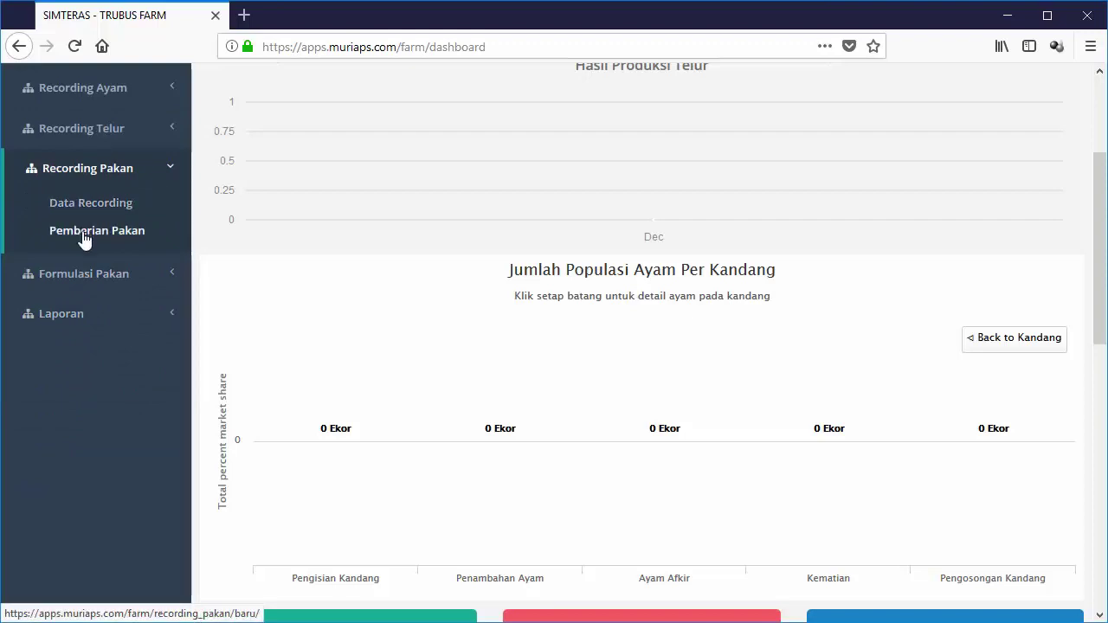
left_click(91, 284)
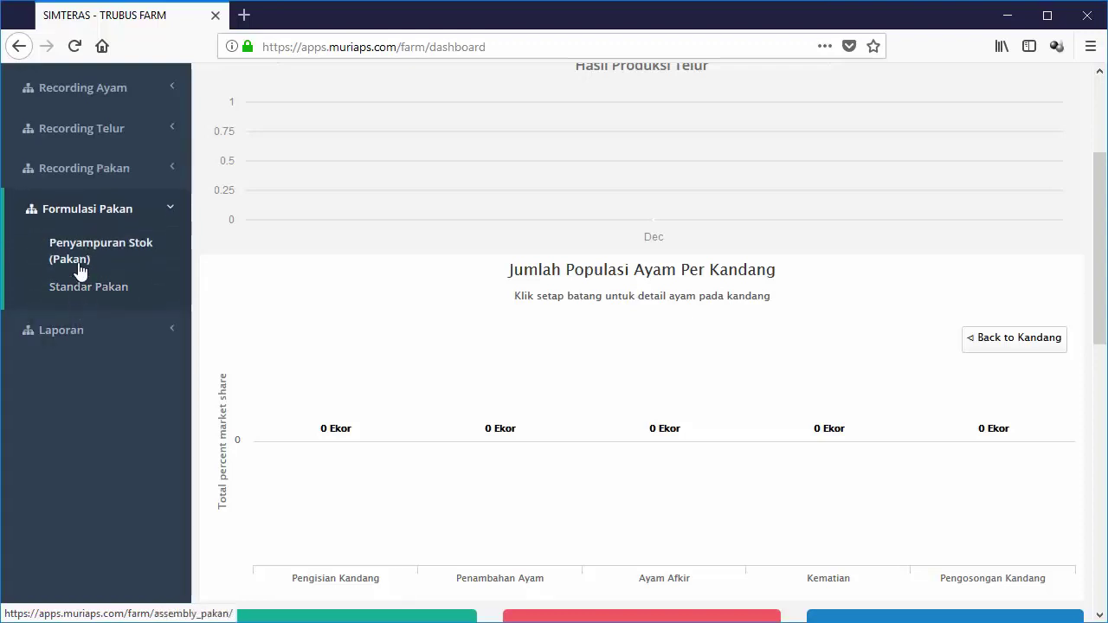
left_click(85, 328)
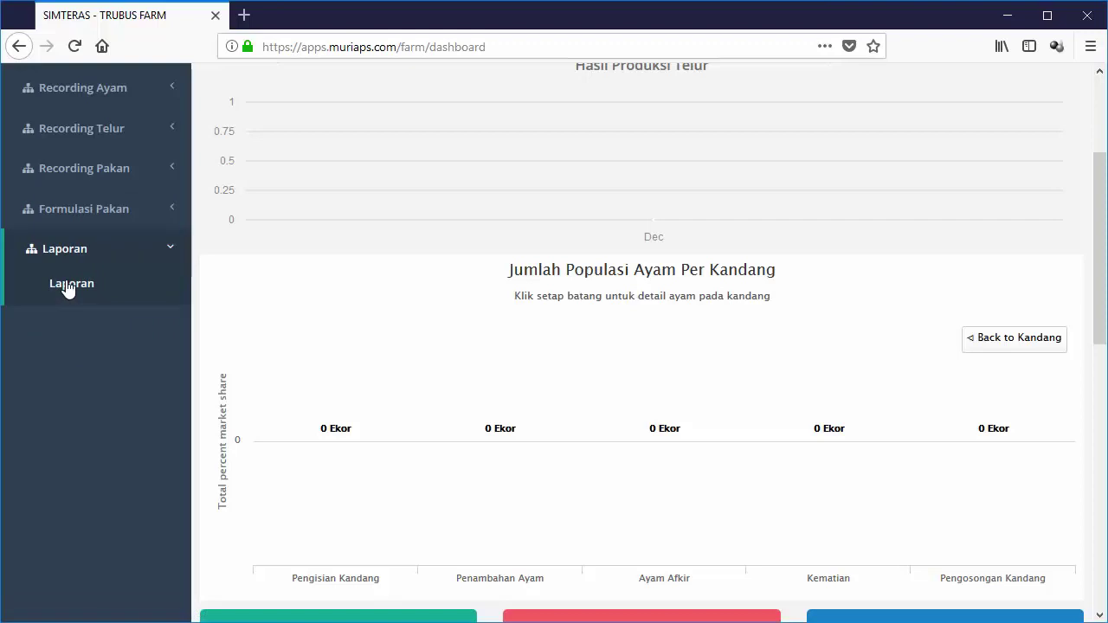
scroll(99, 330, "up", 3)
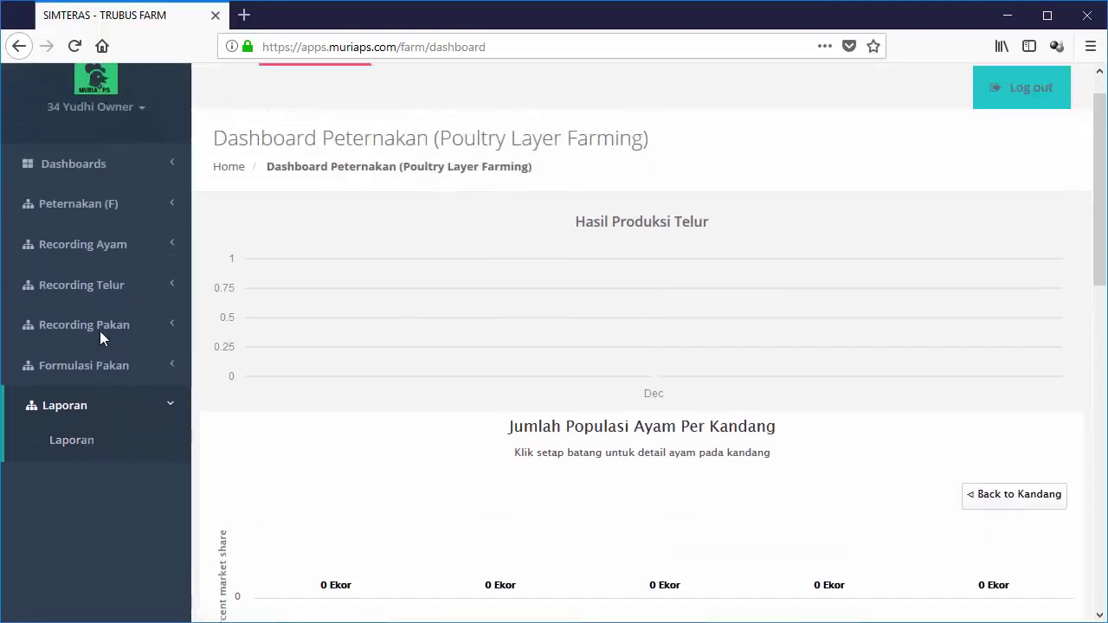
scroll(100, 331, "up", 1)
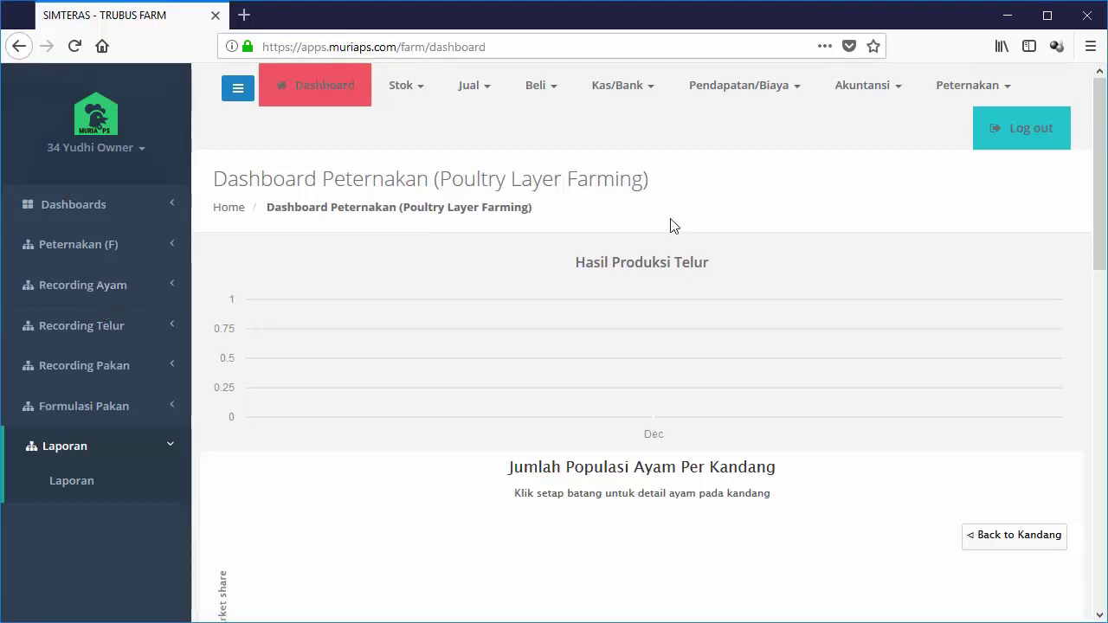
Open the Data Recording page of the Recording Ayam section.
left_click(121, 213)
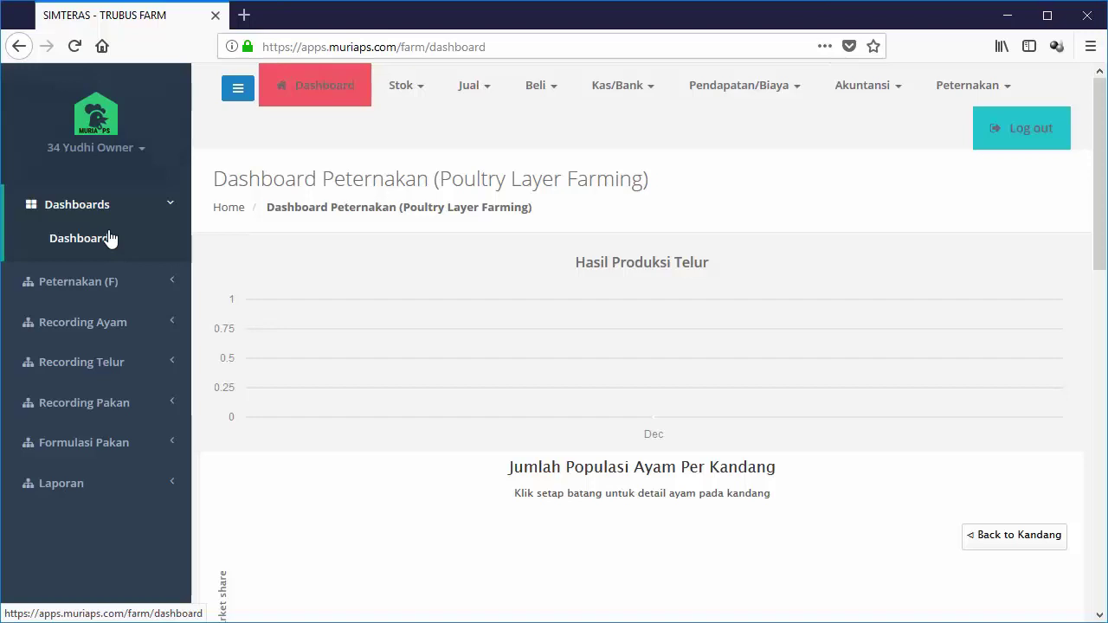
left_click(109, 281)
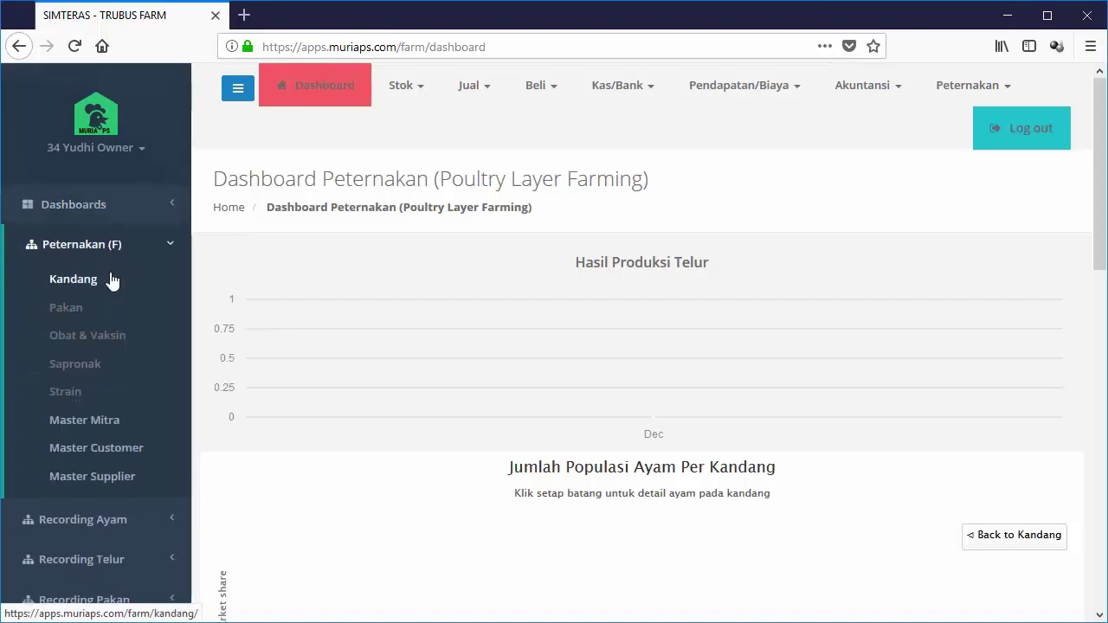
scroll(112, 280, "down", 2)
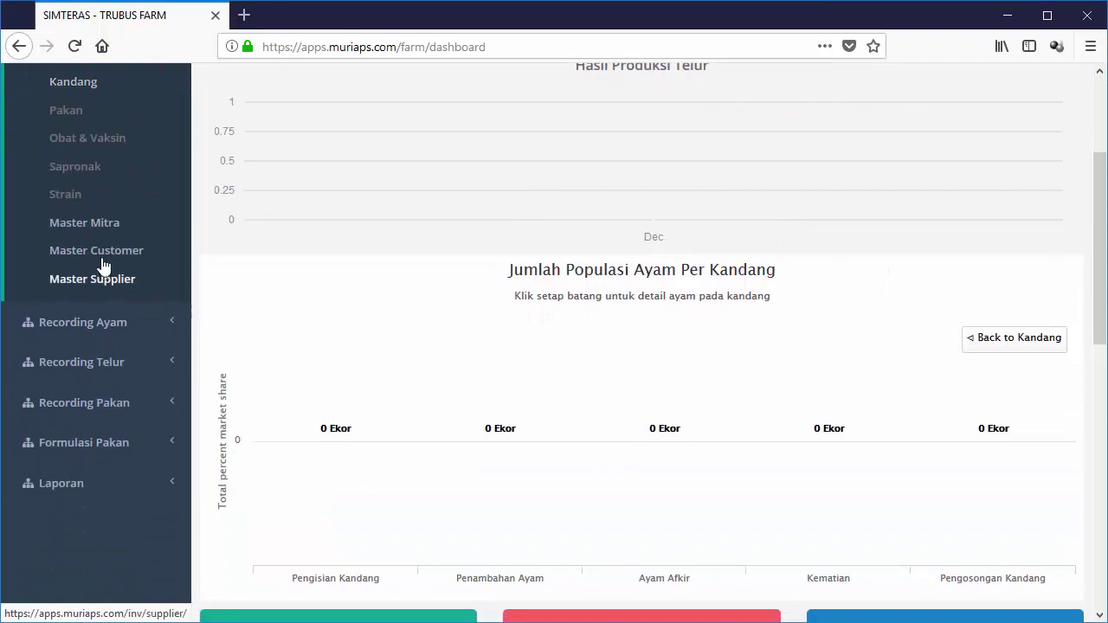
left_click(111, 321)
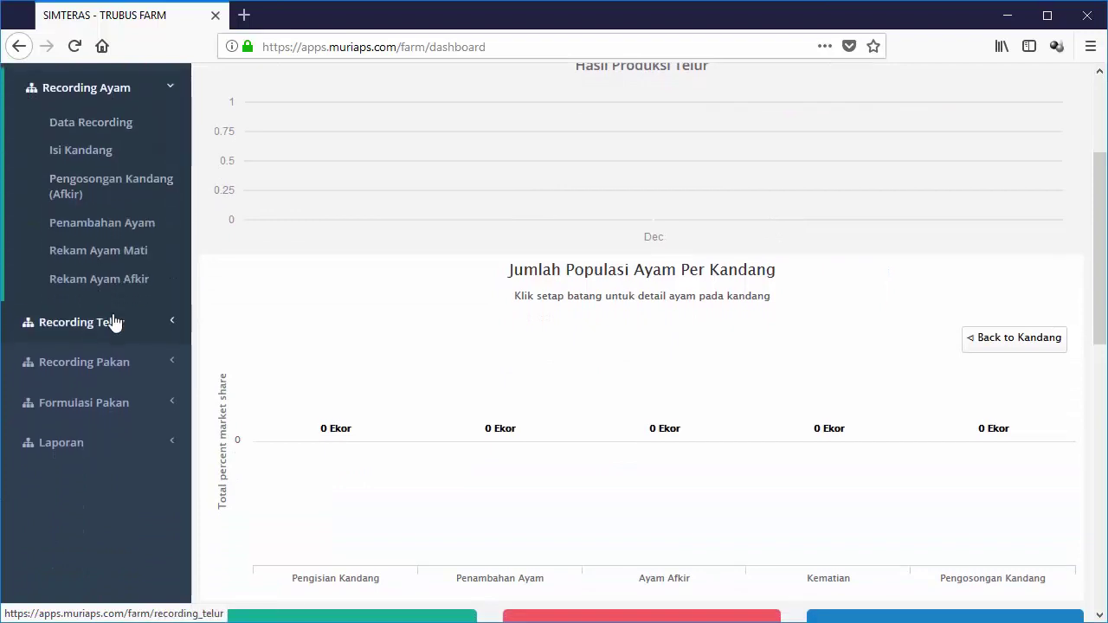
left_click(127, 130)
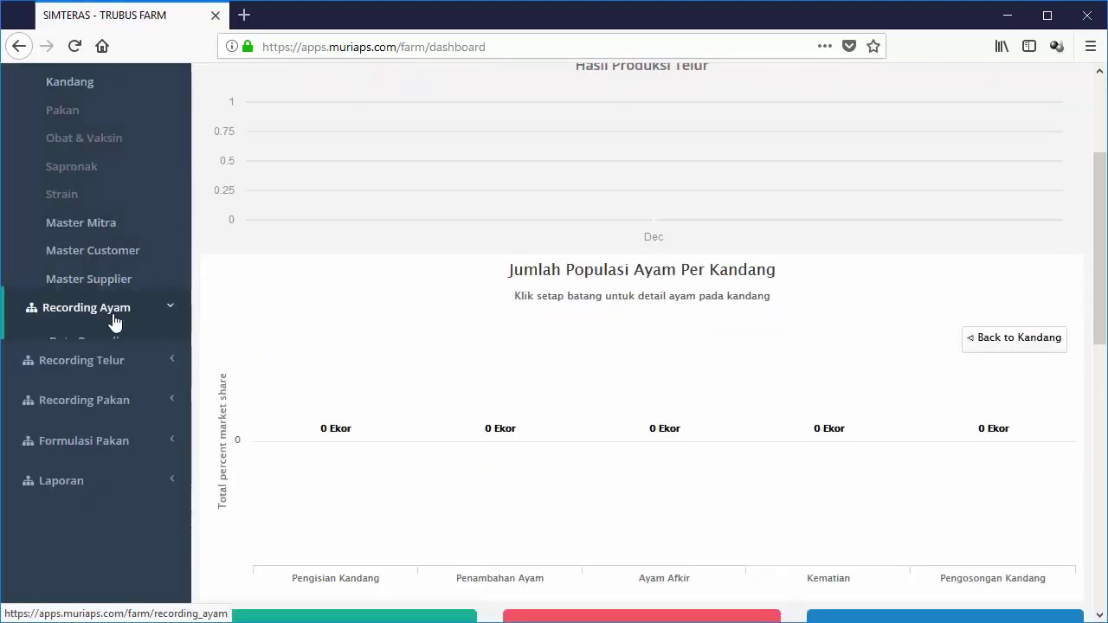
left_click(114, 317)
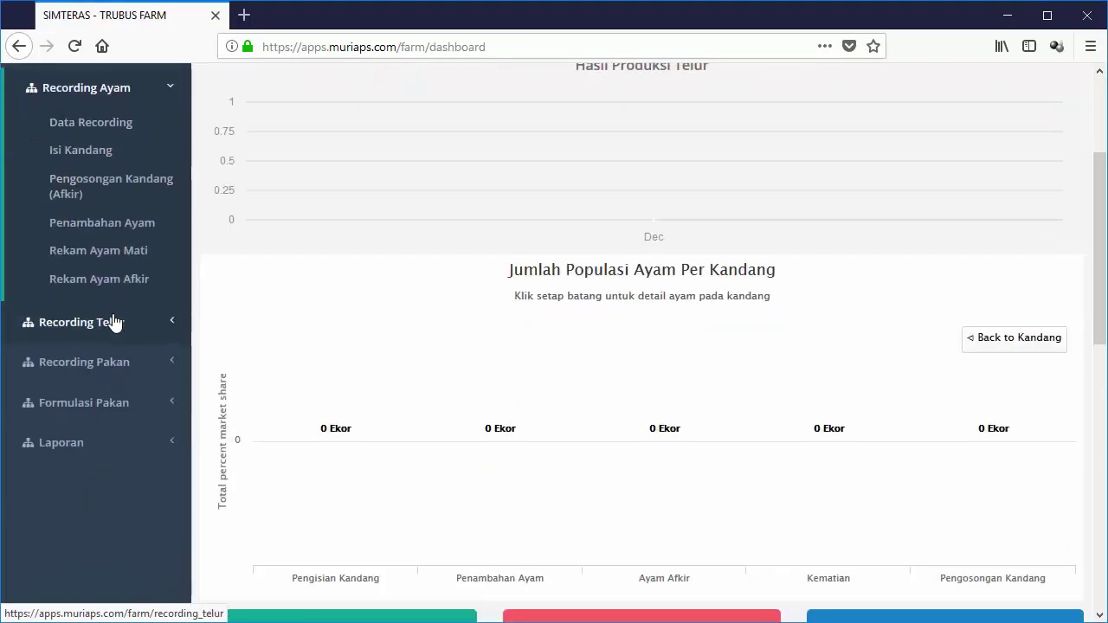
left_click(127, 132)
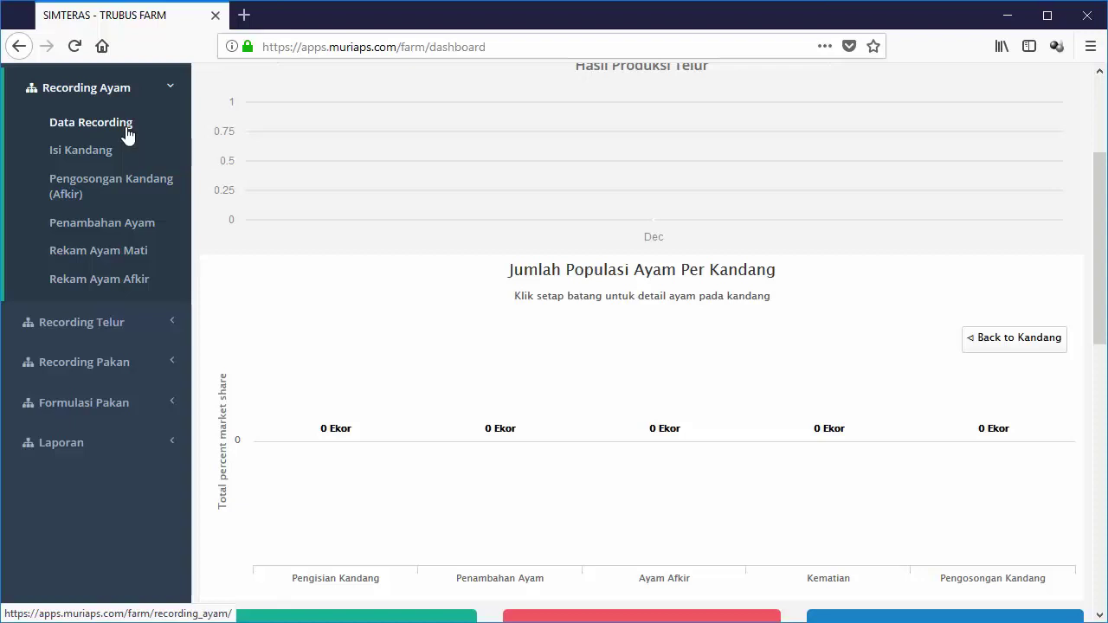
Look through the Recording Ayam table and view the details of its first Isi Kandang record for TB02A.
scroll(421, 395, "down", 5)
scroll(433, 381, "up", 4)
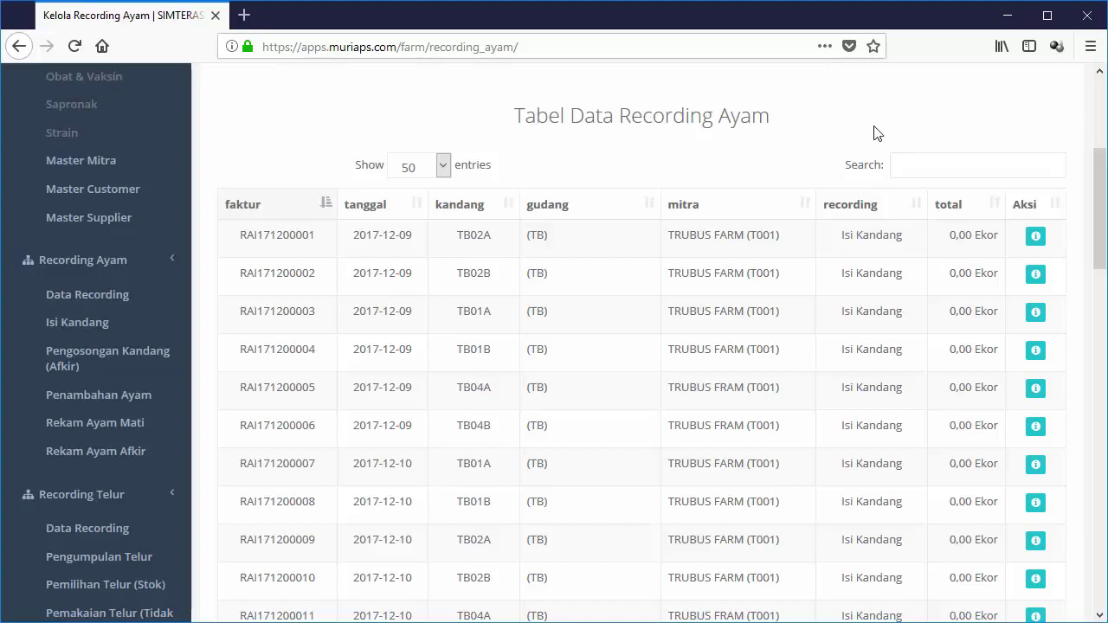
left_click(1036, 238)
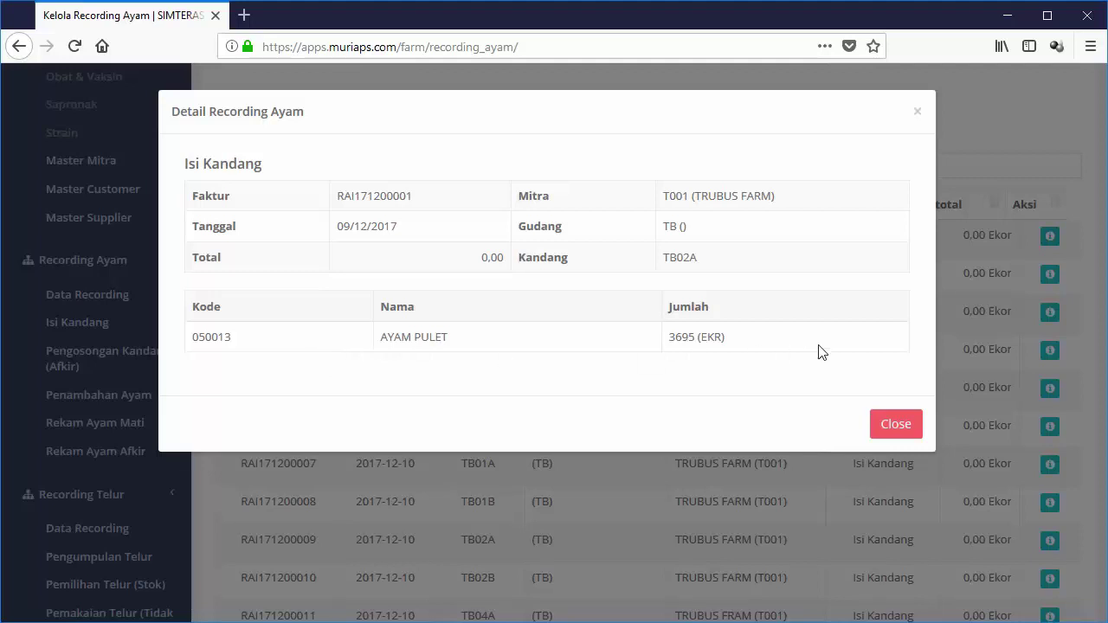
left_click(891, 434)
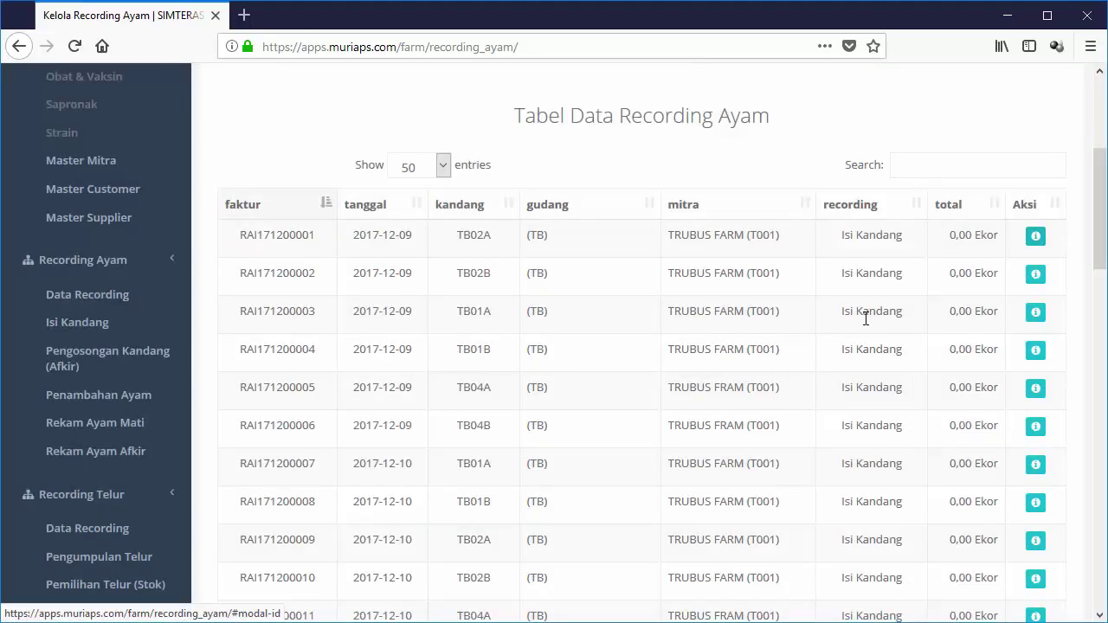
Start a new Isi Kandang recording with mitra T001 (Trubus farm) and kandang TB01A (TRUBUS 01A).
scroll(884, 334, "up", 5)
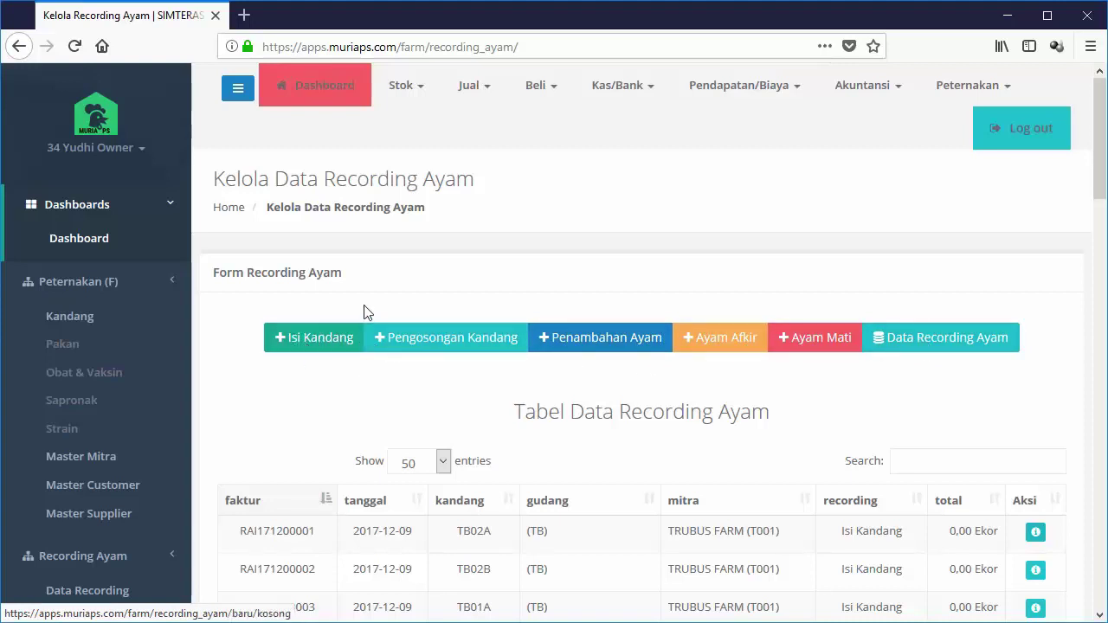
left_click(338, 338)
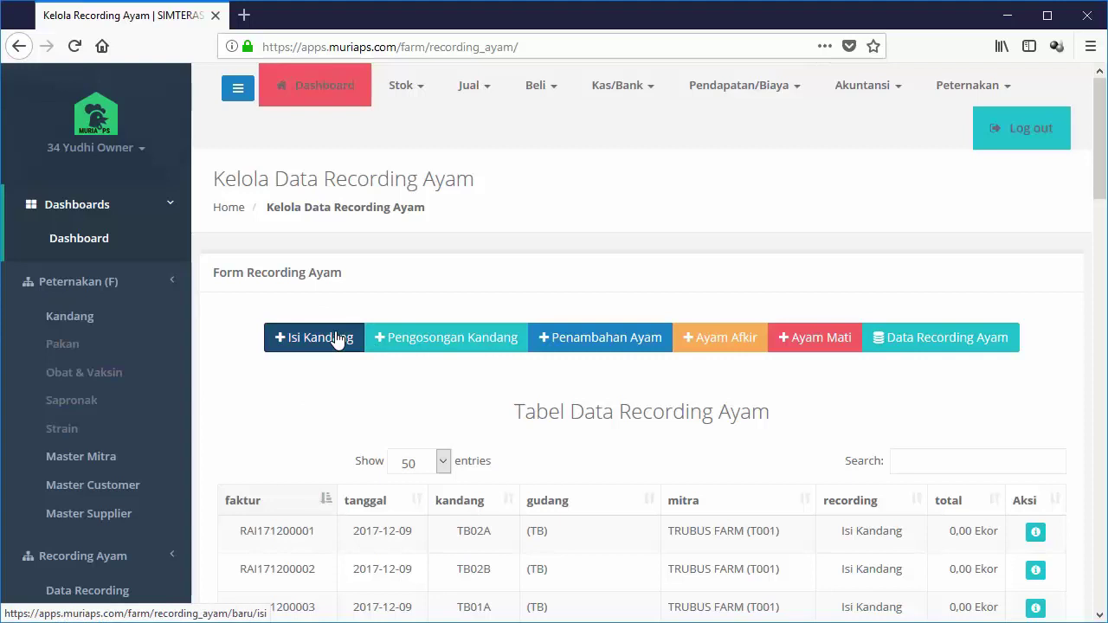
left_click(337, 337)
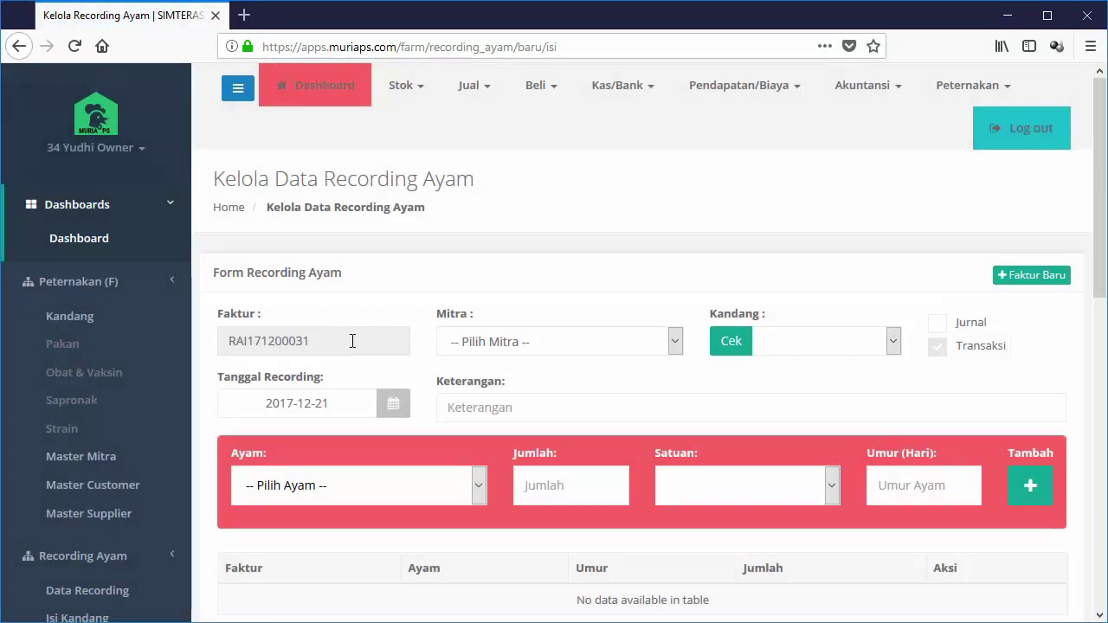
left_click(516, 344)
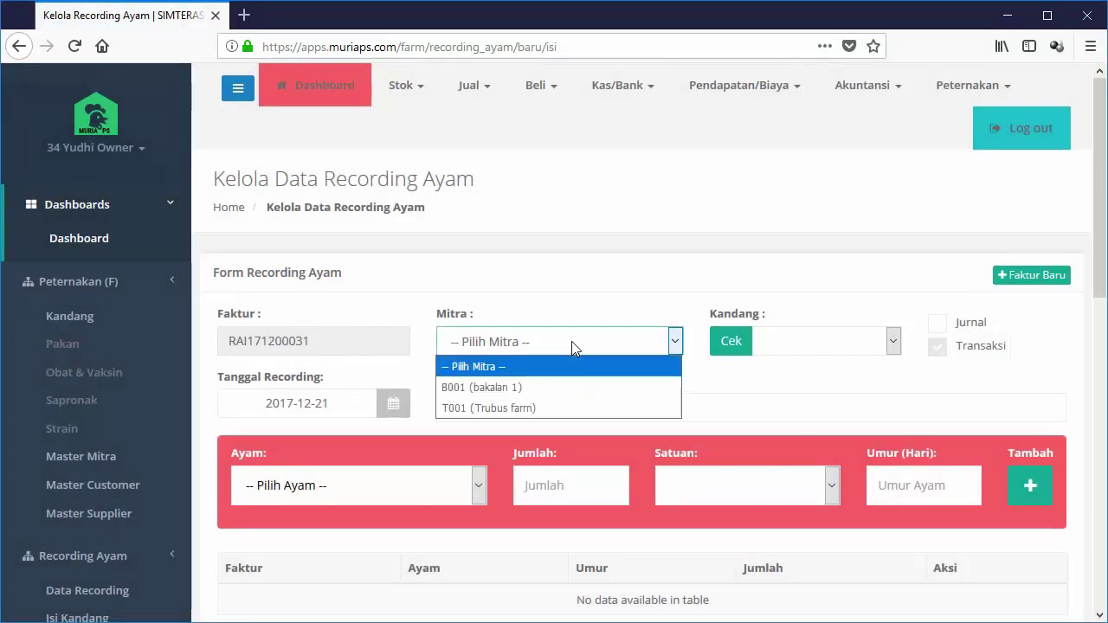
left_click(543, 403)
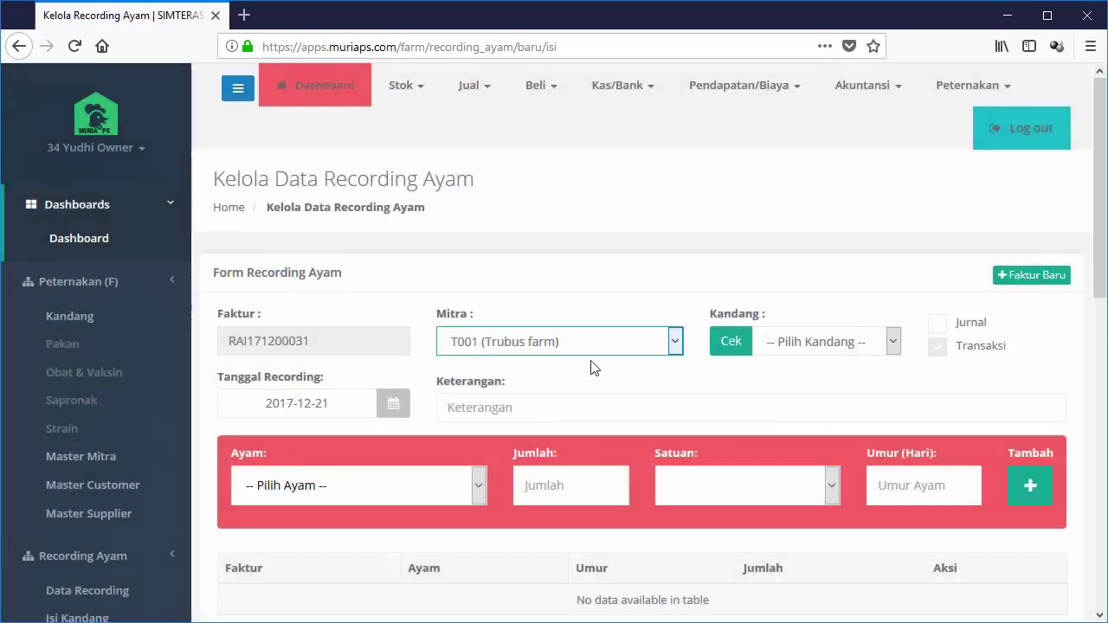
left_click(782, 342)
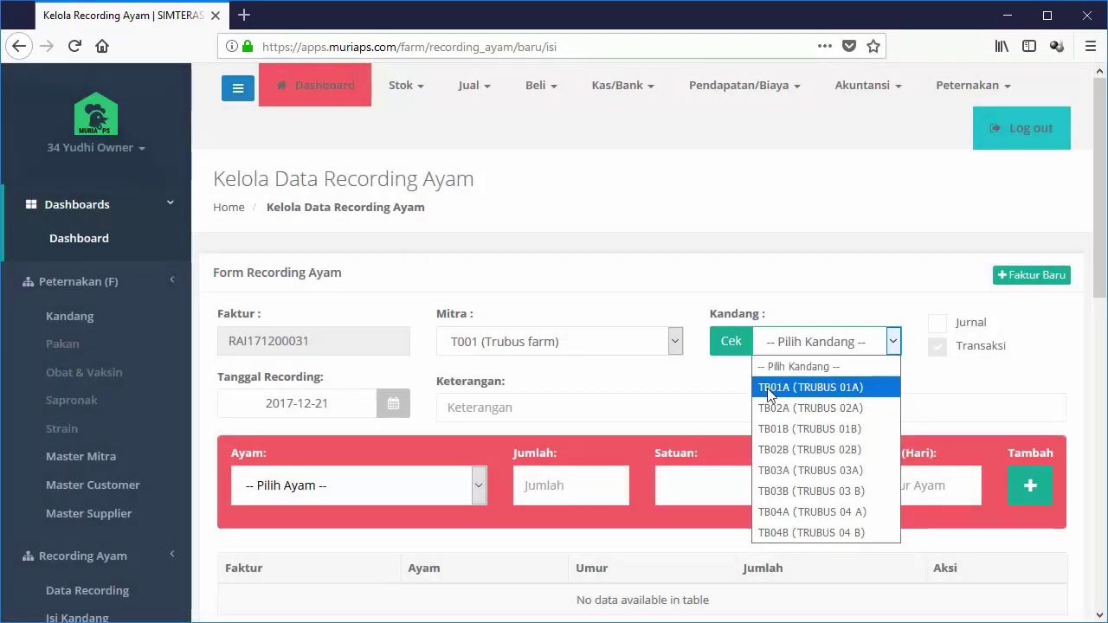
left_click(770, 388)
Add 050013 (AYAM PULET) to the recording with quantity 200, unit EKR (Satuan1) and age 375 days.
scroll(554, 371, "down", 3)
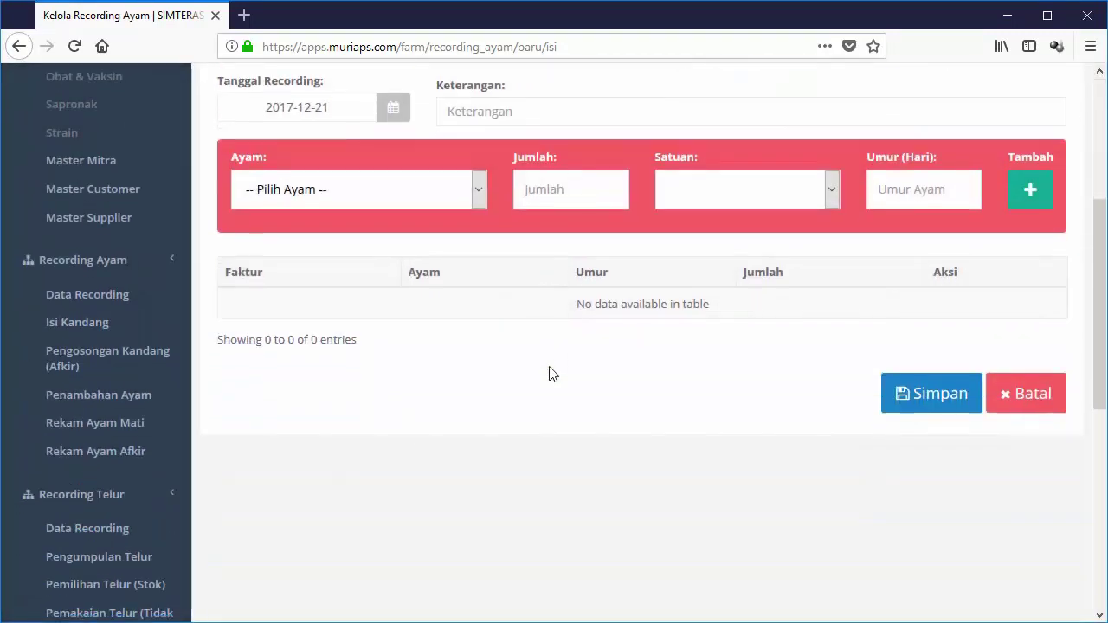
scroll(644, 286, "up", 1)
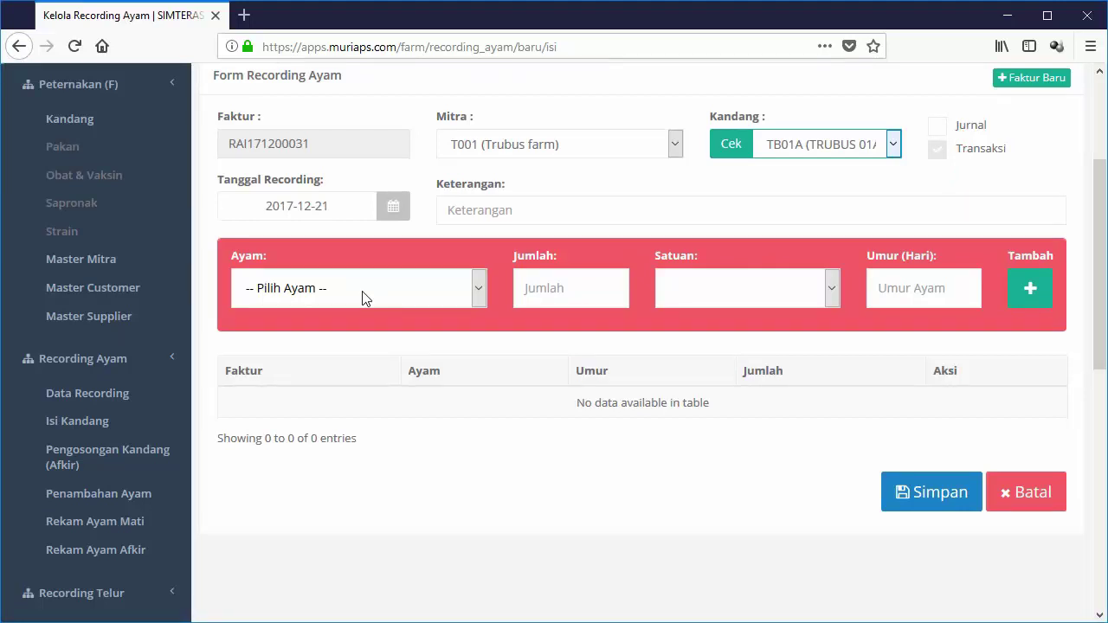
left_click(330, 298)
left_click(317, 339)
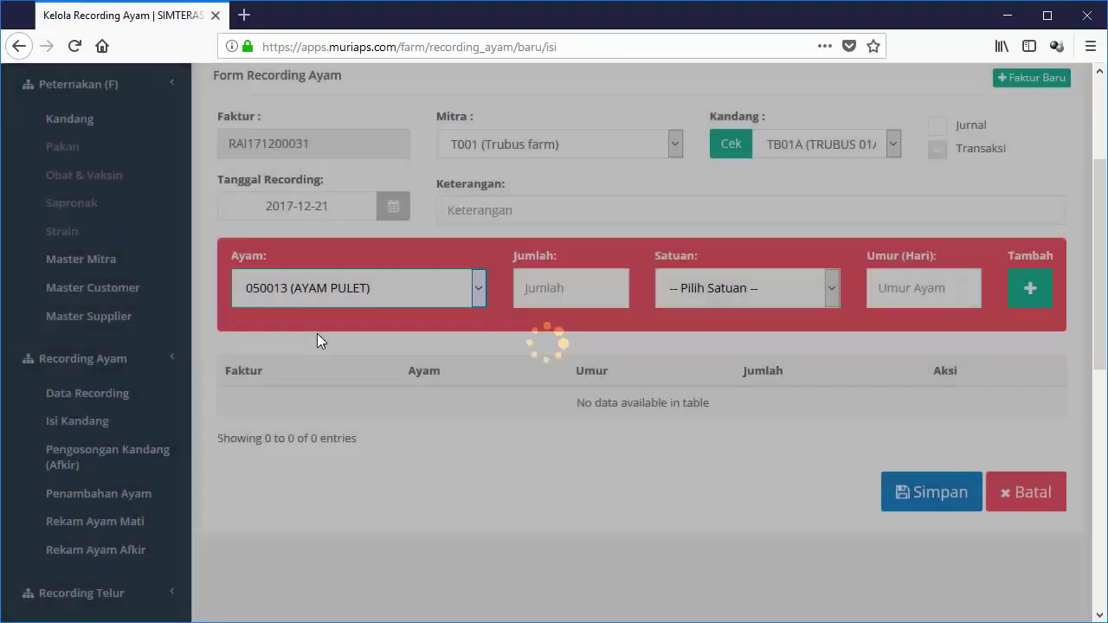
left_click(580, 291)
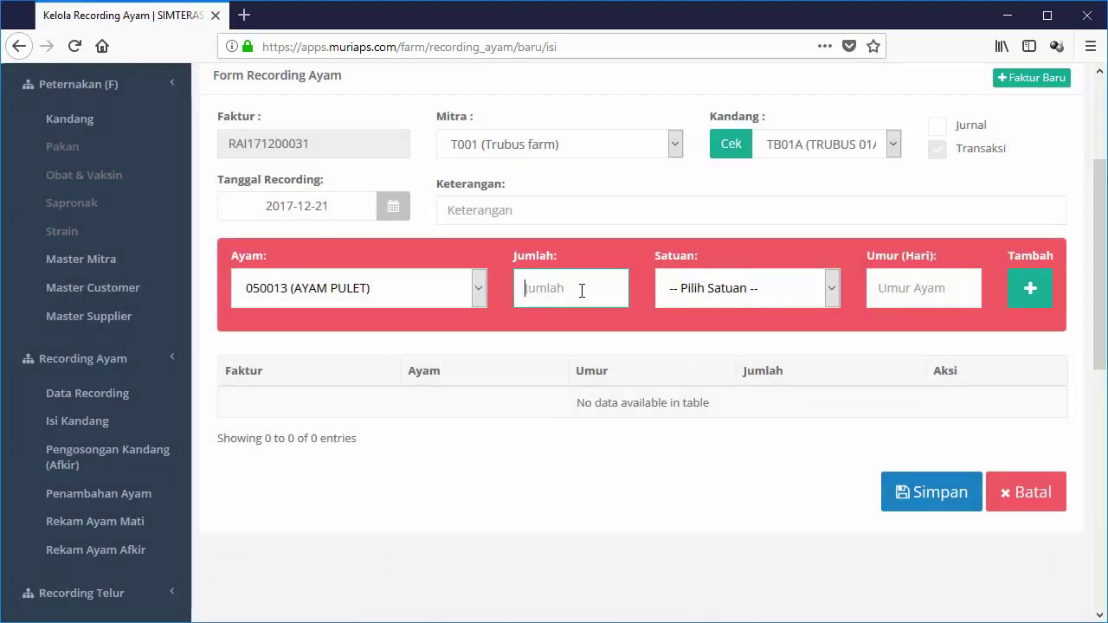
type("200")
left_click(715, 292)
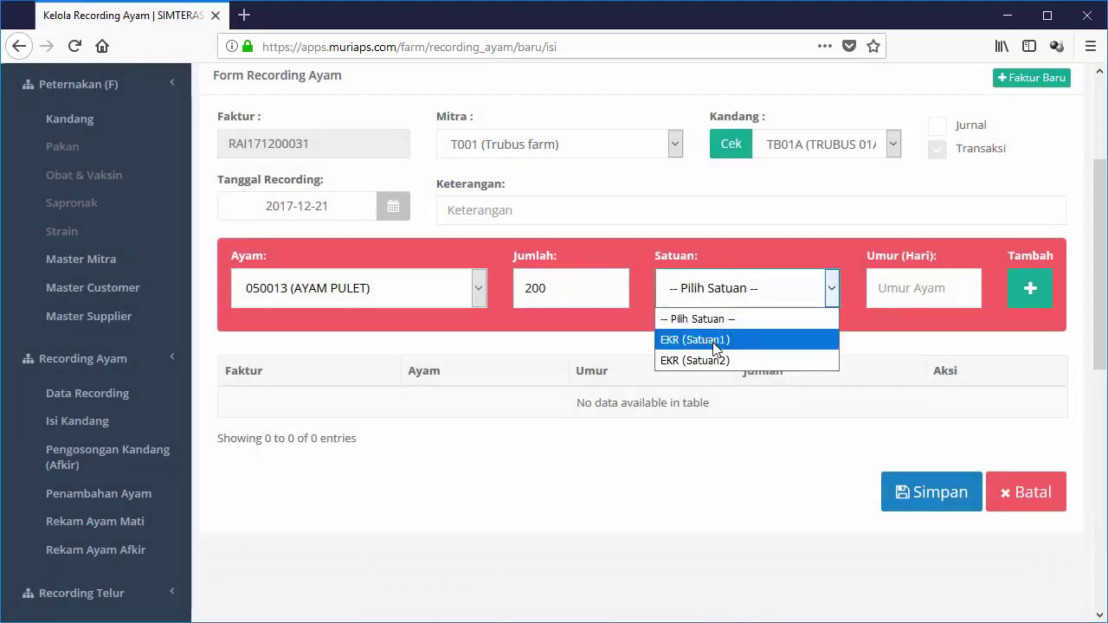
left_click(715, 341)
left_click(885, 293)
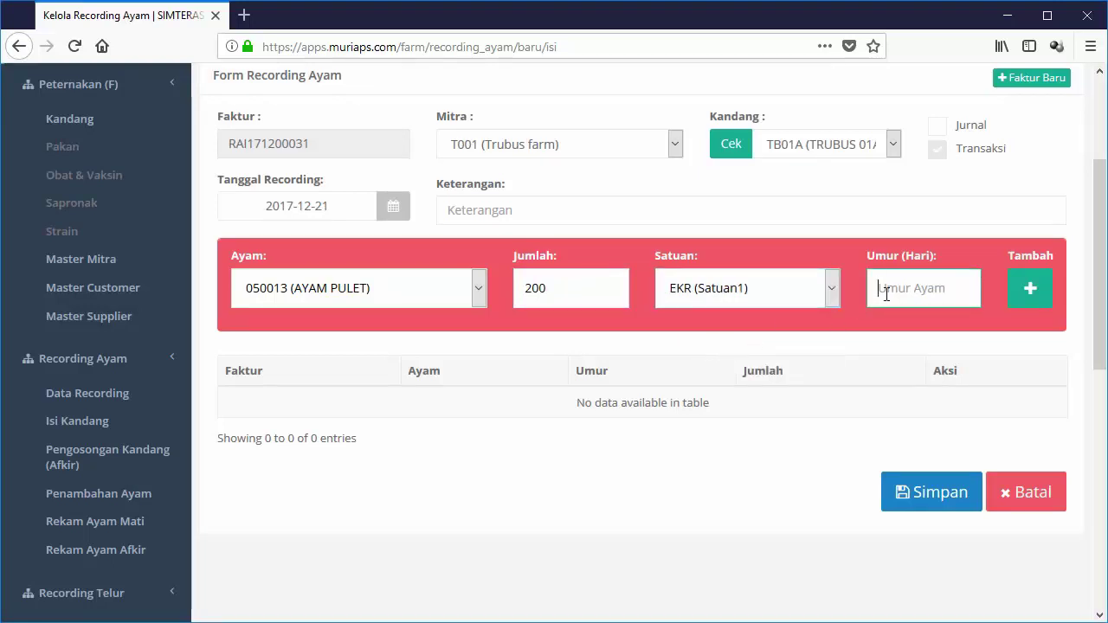
type("375")
left_click(1020, 294)
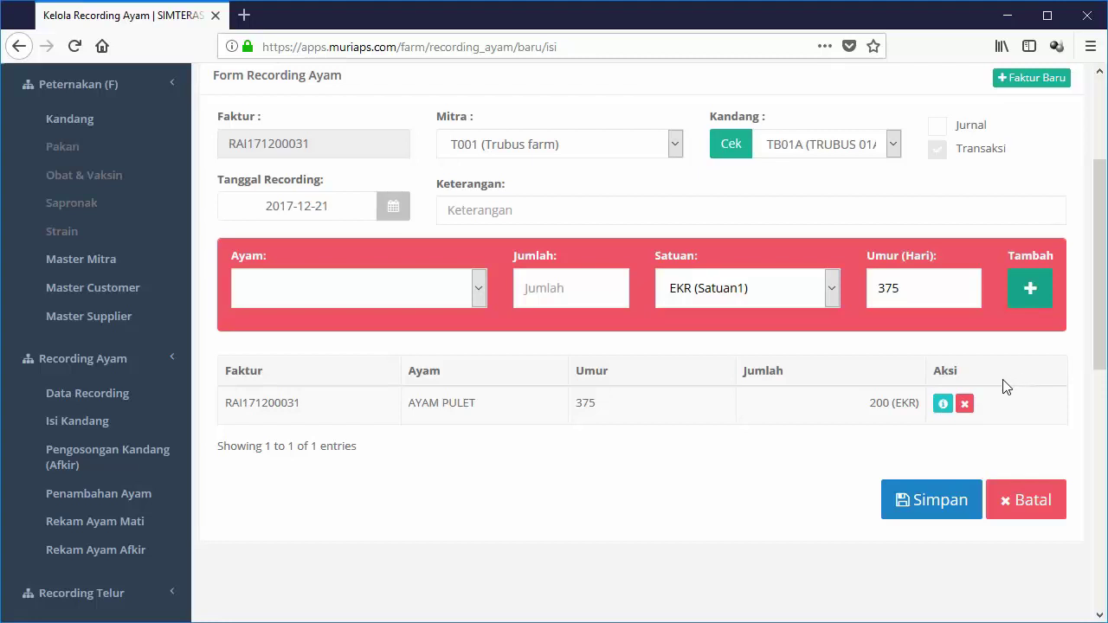
Save the Isi Kandang recording and dismiss the confirmation.
scroll(1009, 396, "down", 2)
left_click(950, 406)
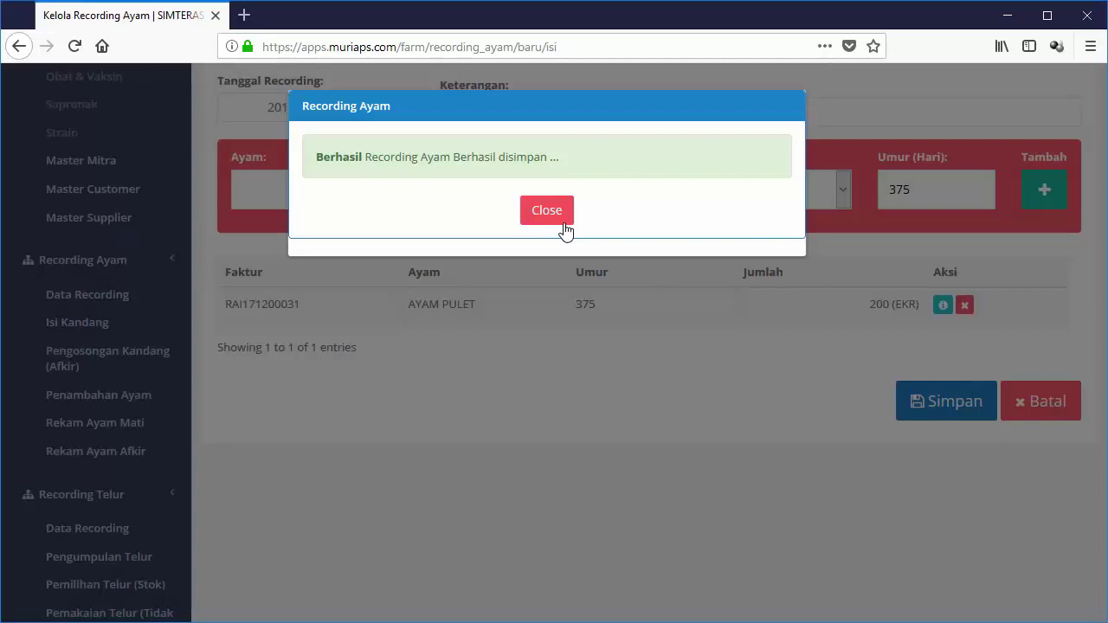
left_click(563, 222)
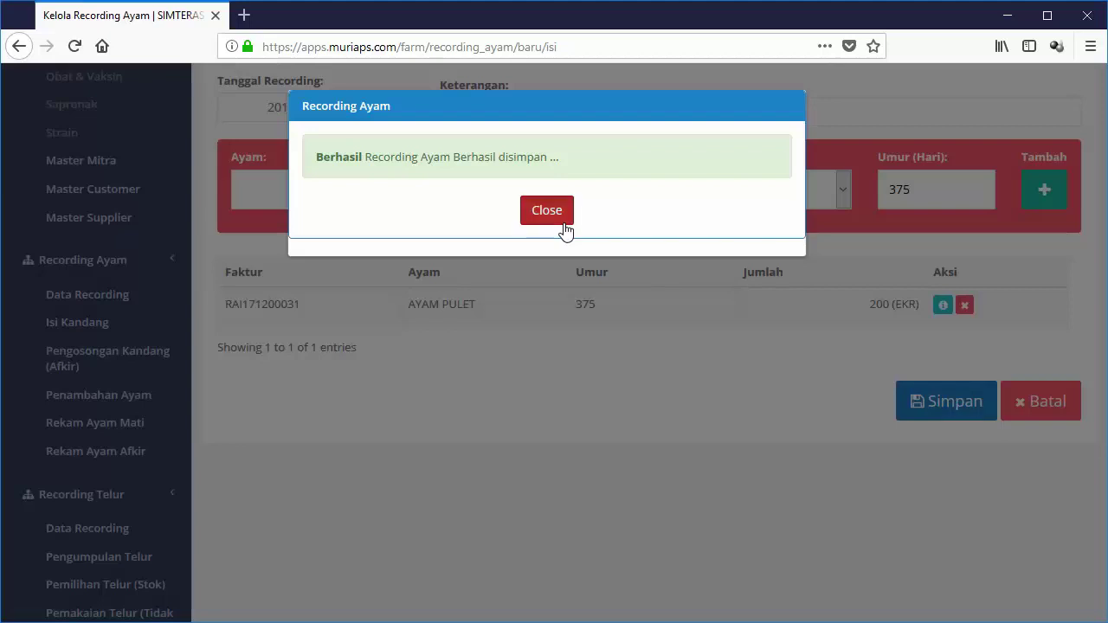